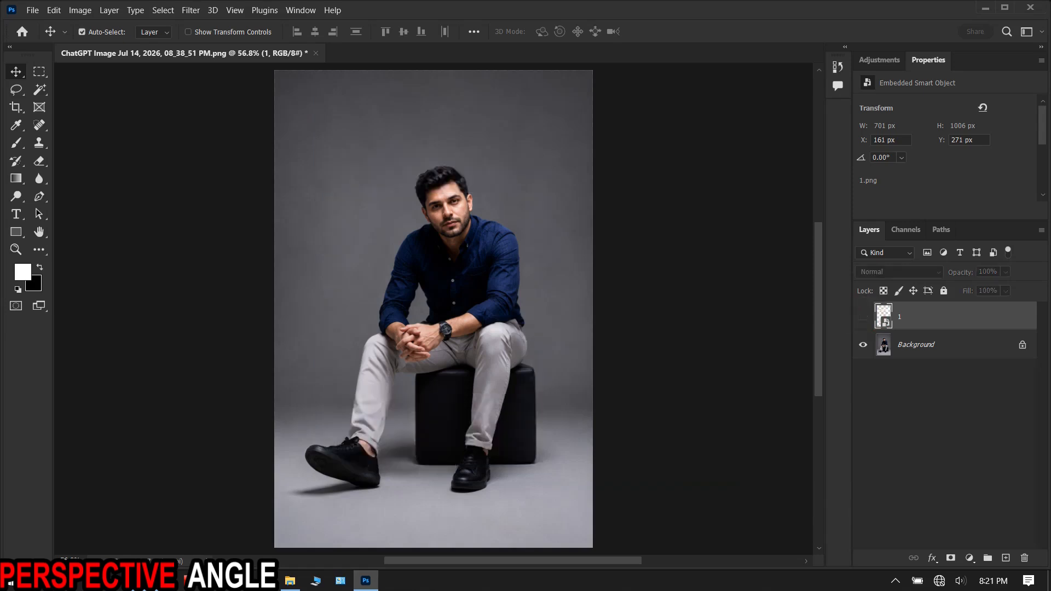
- Activate the Quick Selection tool and duplicate the Background layer
left_click(39, 90)
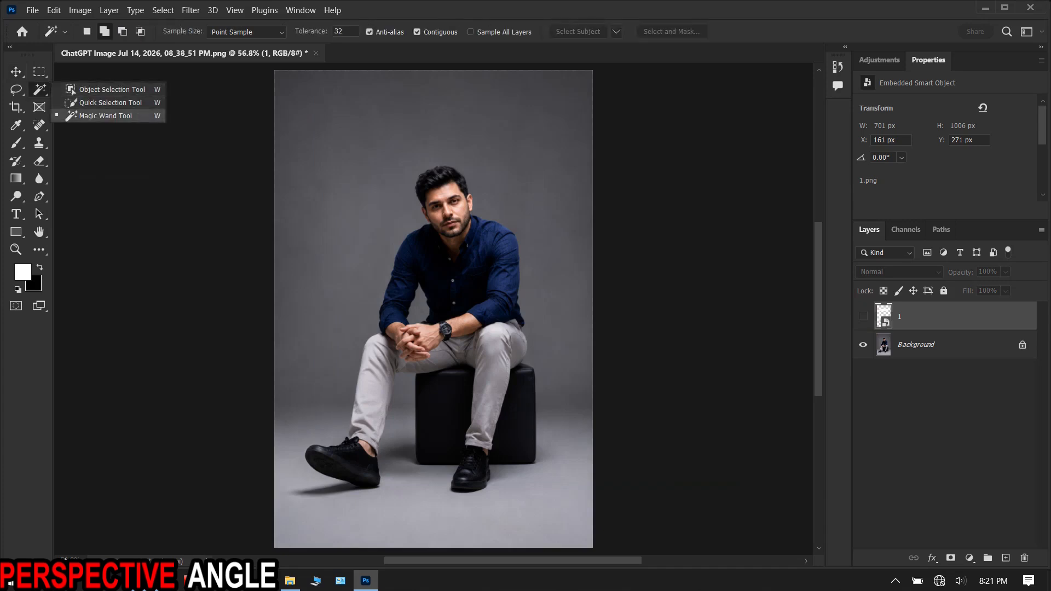
left_click(110, 103)
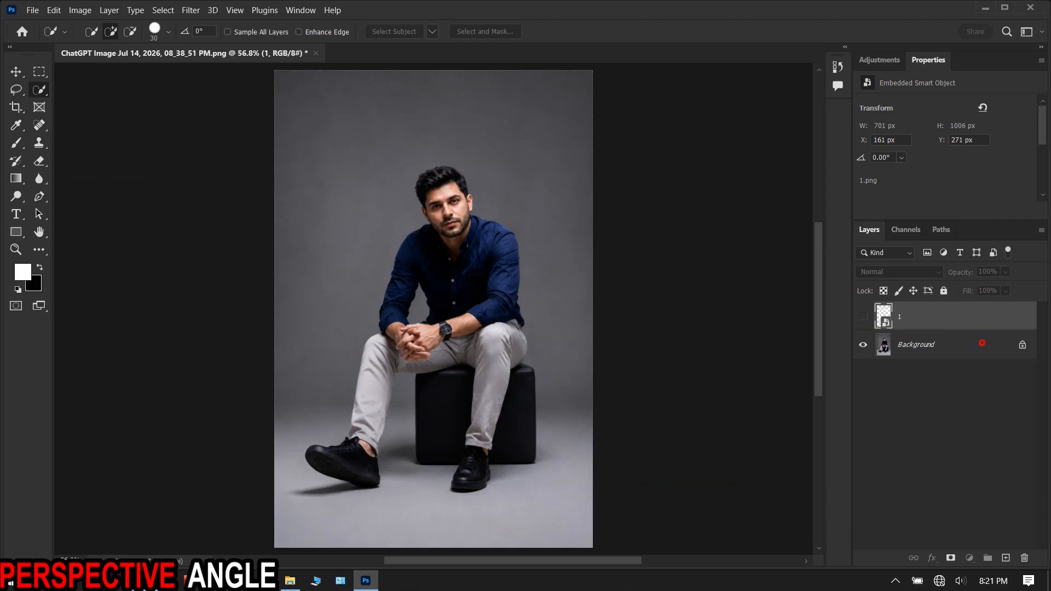
left_click(982, 342)
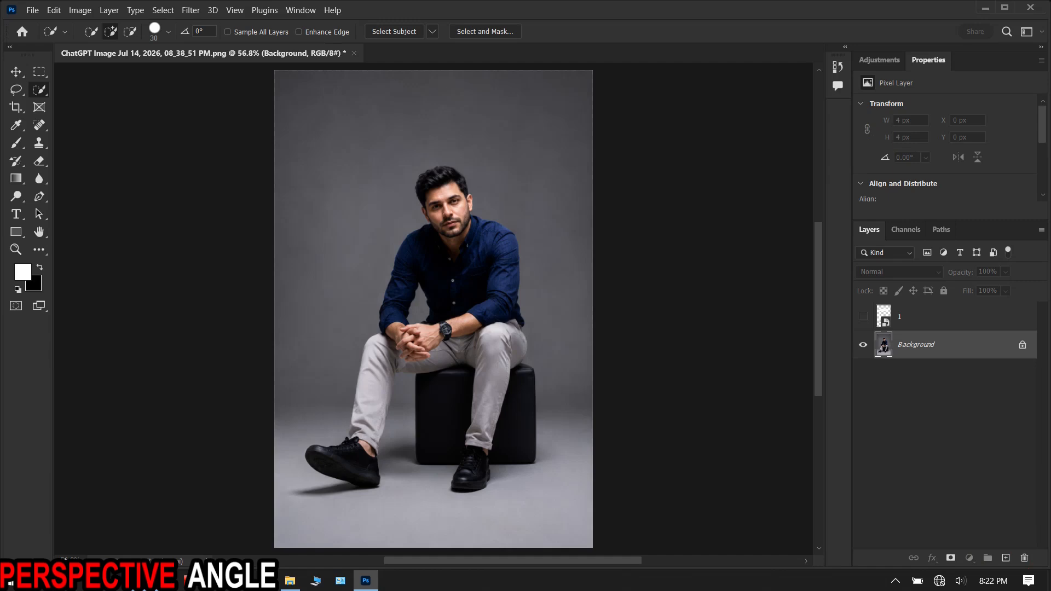
left_click_drag(980, 348, 1008, 558)
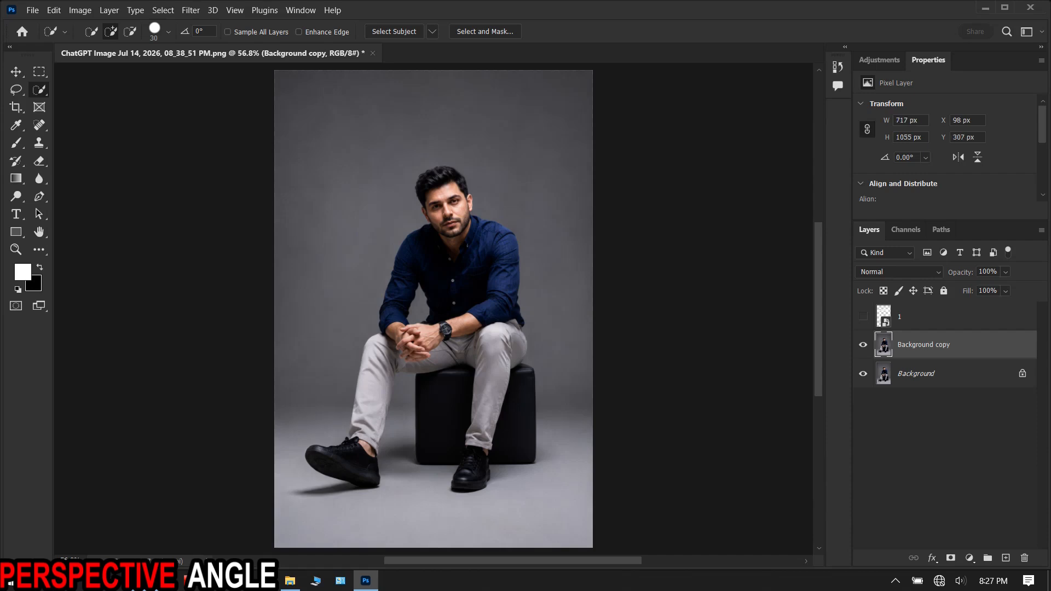
- Copy the seated man from the background copy to his own layer via Layer Via Copy, and duplicate that cutout layer
right_click(507, 256)
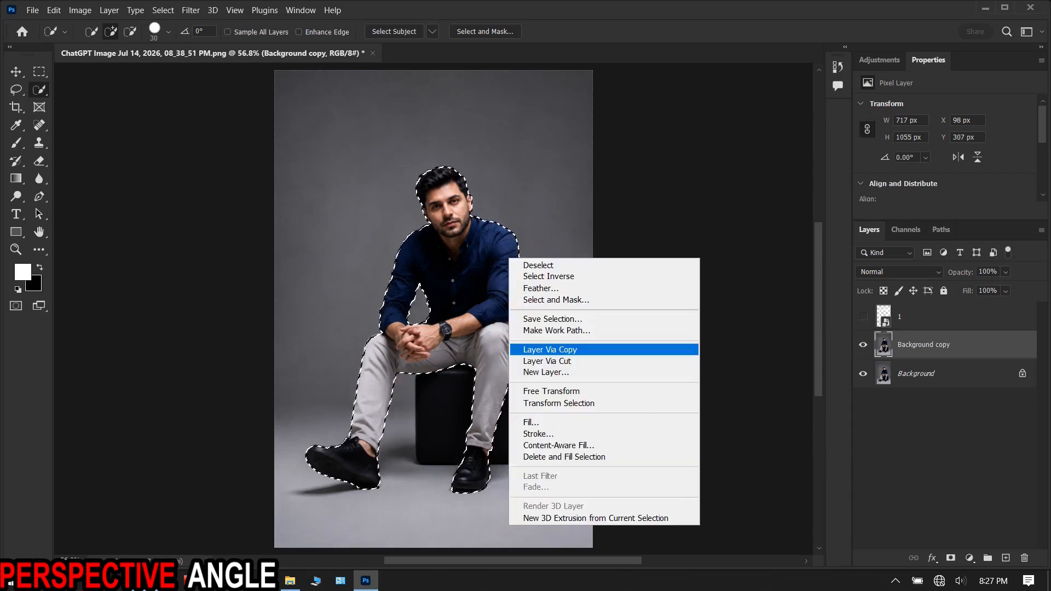
left_click(573, 349)
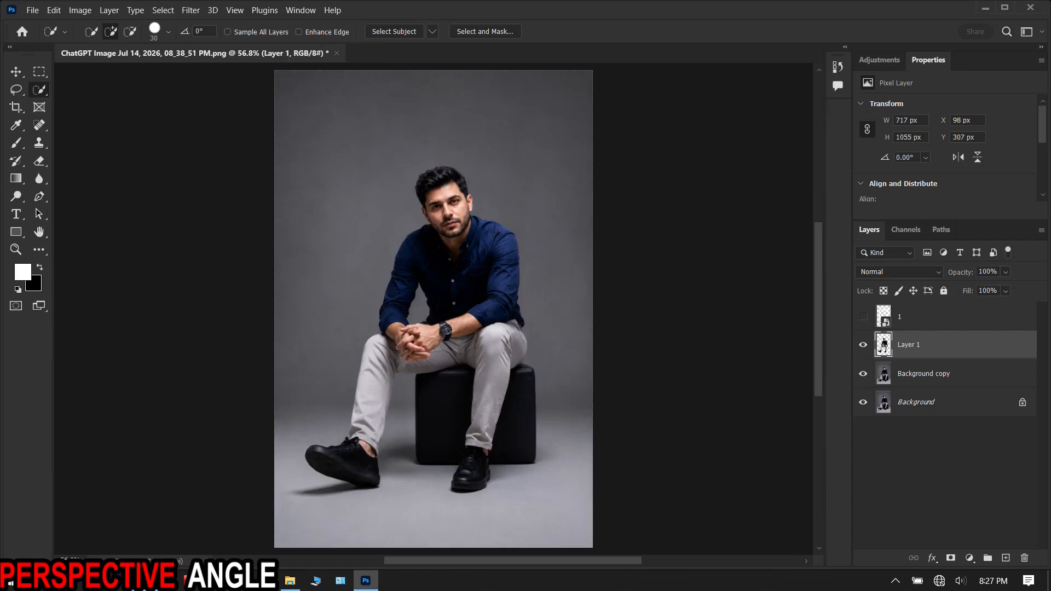
left_click_drag(916, 348, 1005, 557)
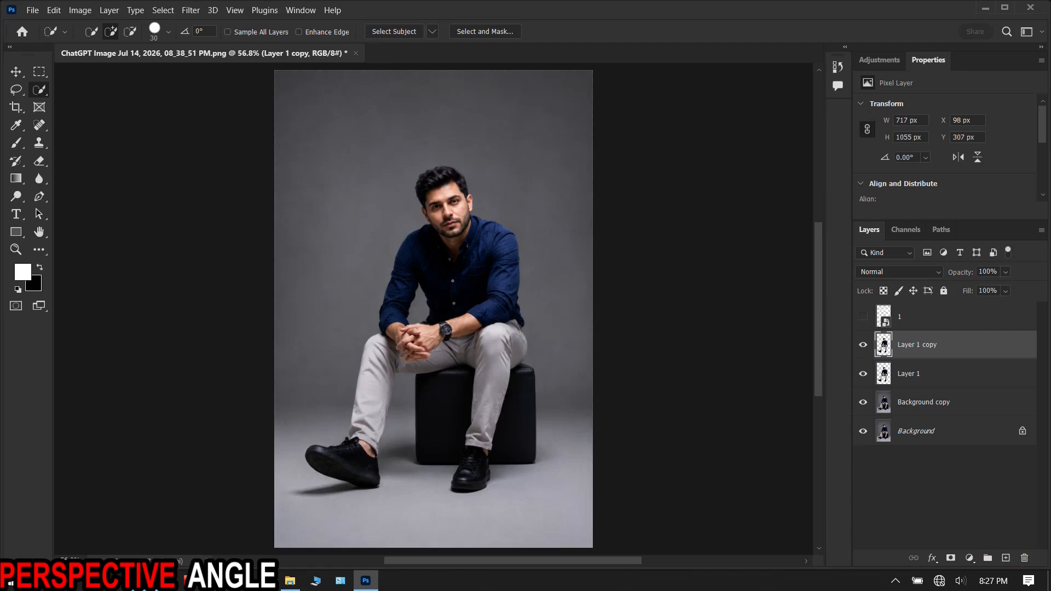
- Show the Instagram frame layer "1" and move both cutout layers above it, keeping Layer 1 copy on top
left_click(863, 316)
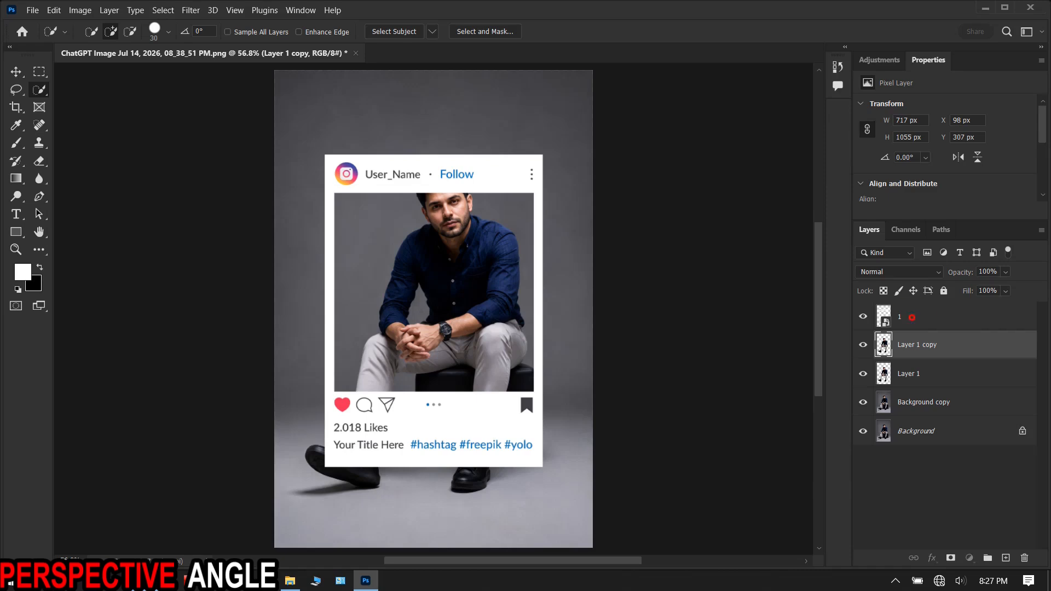
left_click(911, 317)
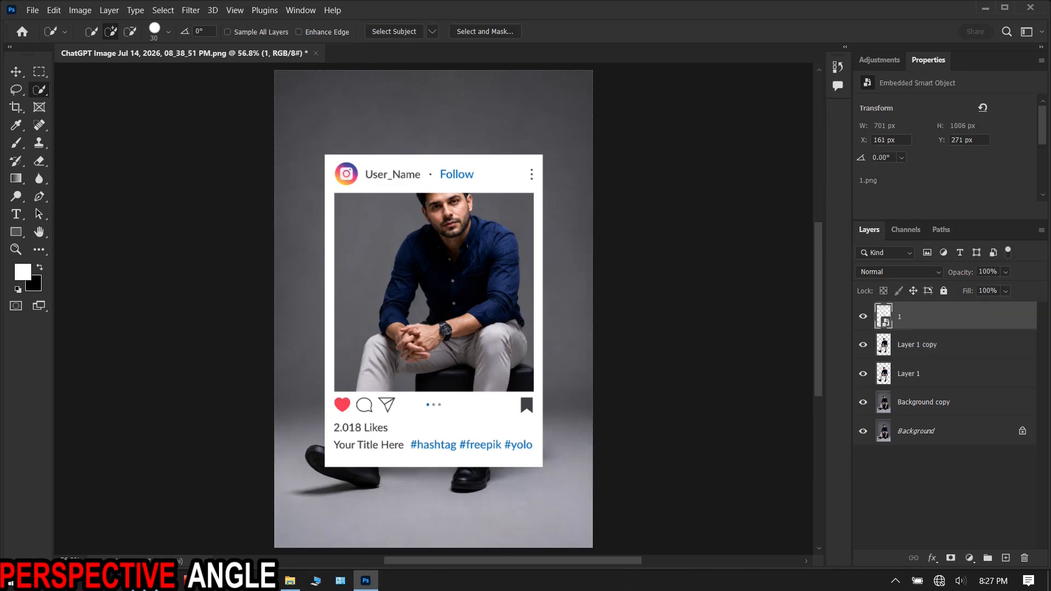
left_click_drag(955, 345, 899, 316)
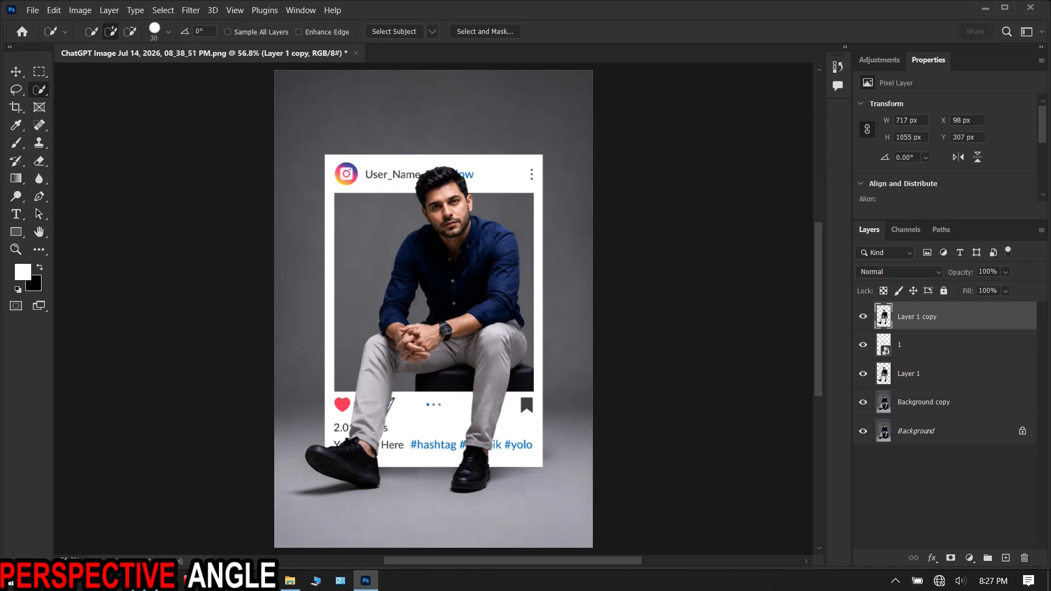
left_click(909, 373)
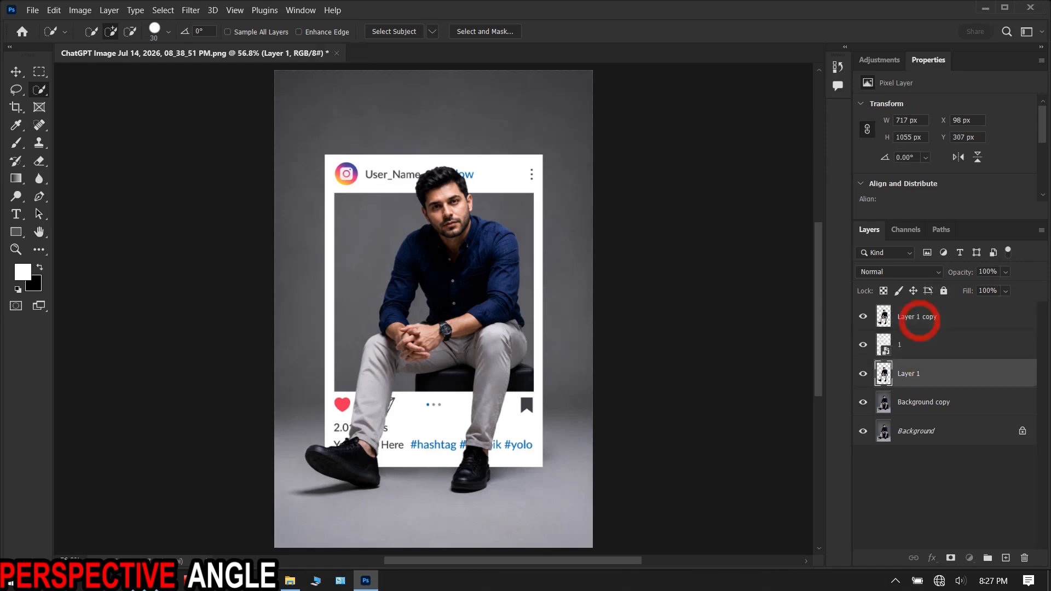
left_click_drag(920, 322, 920, 329)
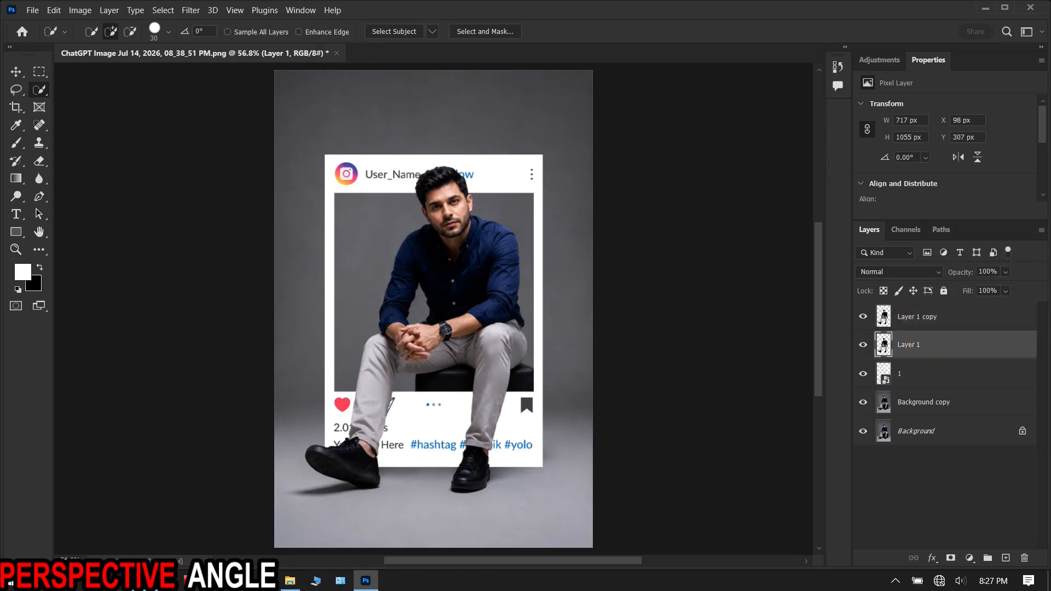
- Add a Drop Shadow effect to Layer 1, with its light angle coming from the upper left
right_click(933, 346)
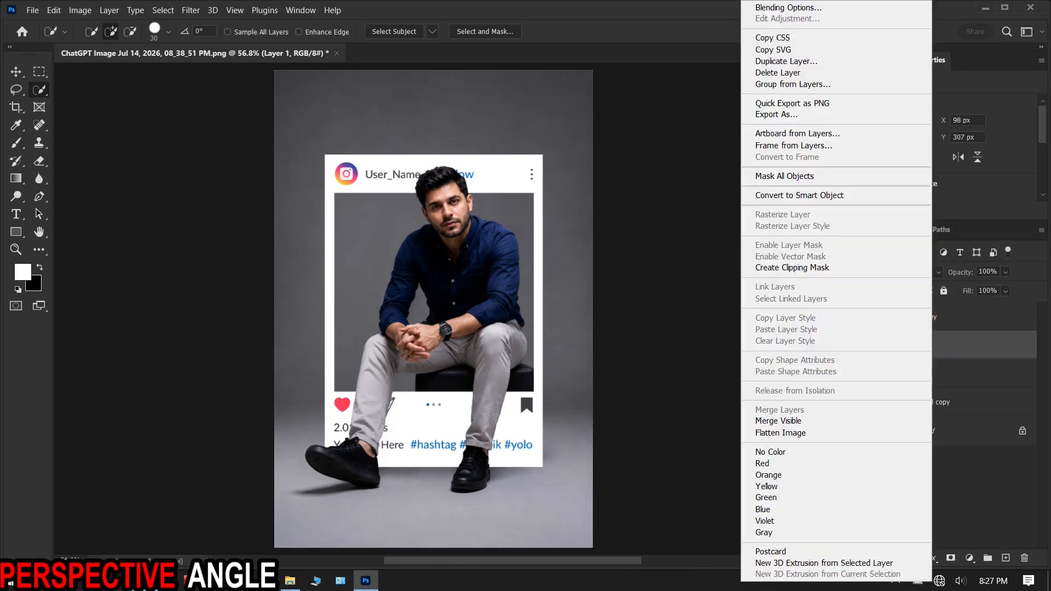
left_click(788, 8)
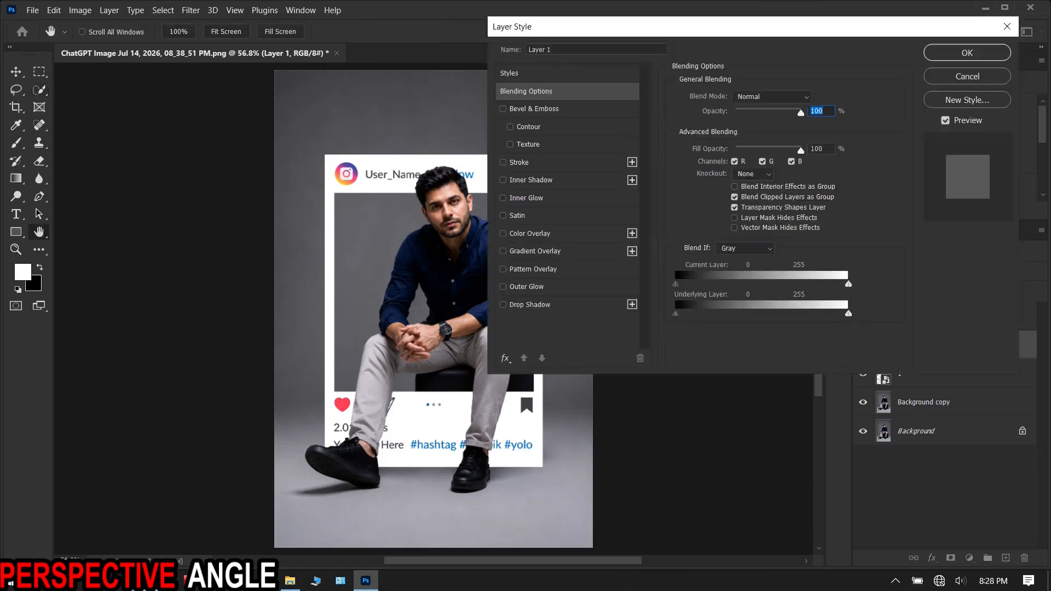
left_click(511, 302)
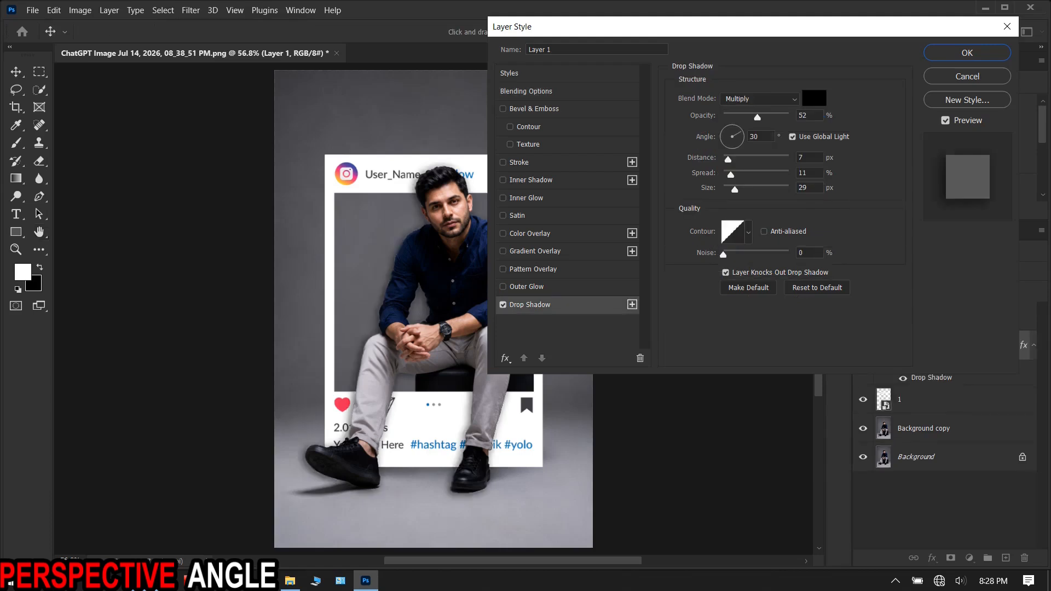
left_click(728, 132)
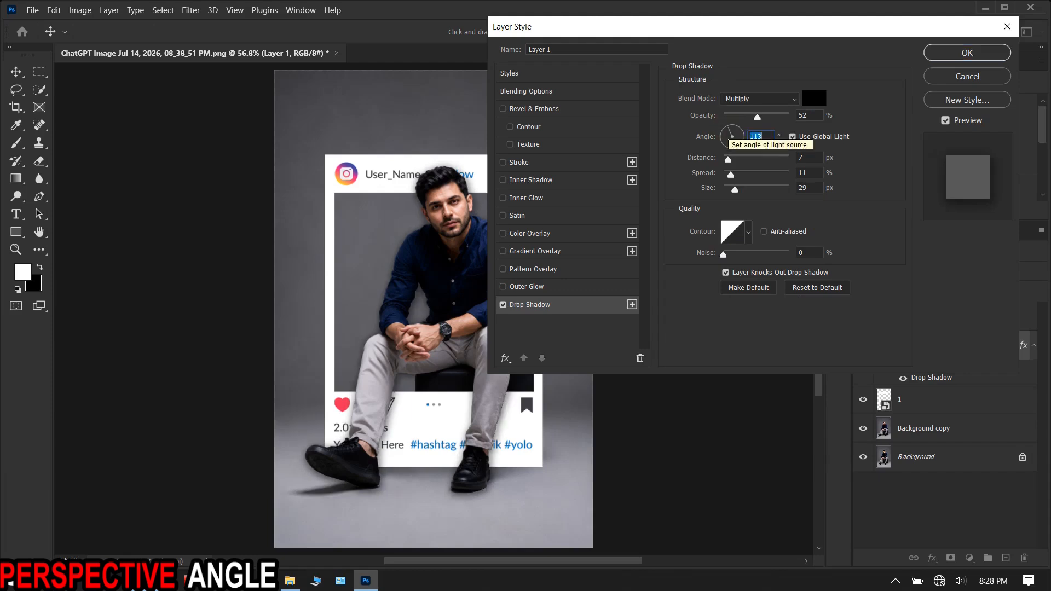
left_click(723, 130)
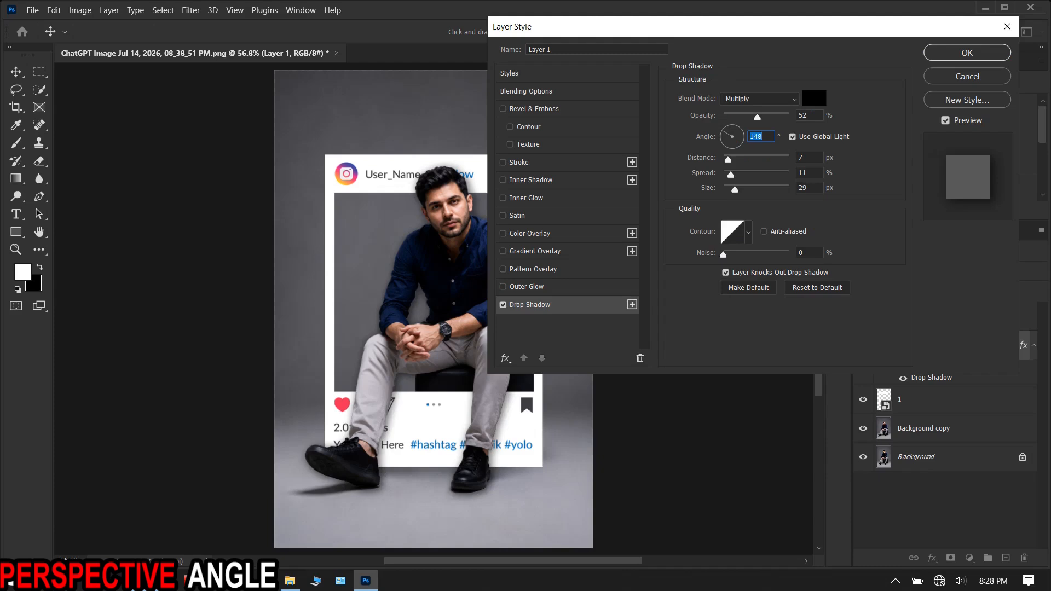
left_click(502, 304)
left_click(503, 305)
left_click_drag(724, 131, 727, 127)
left_click(966, 53)
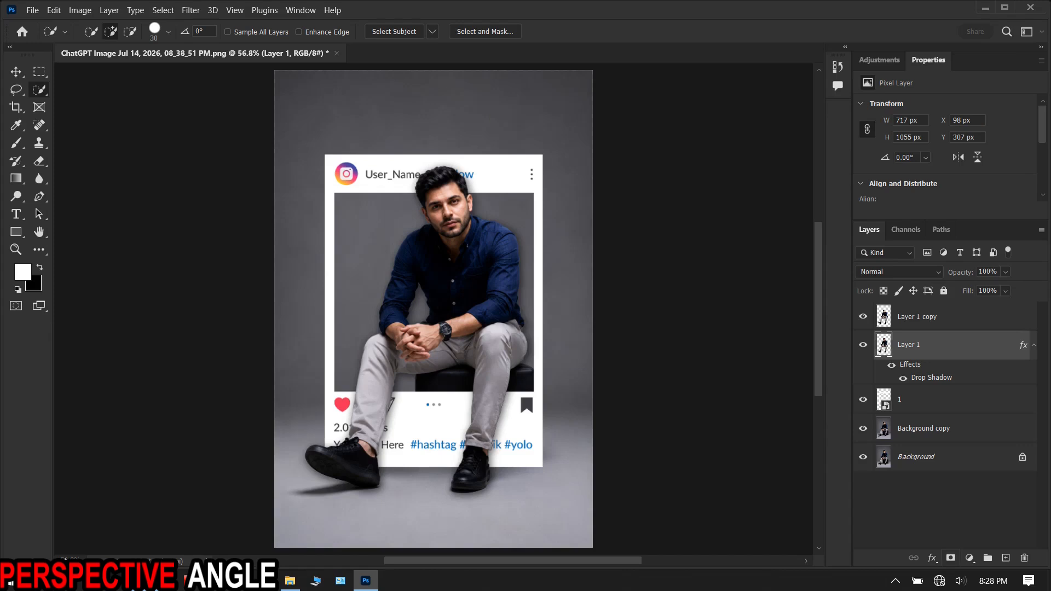
- Add a layer mask to Layer 1 and fill it with black to hide the shadow
left_click(950, 558)
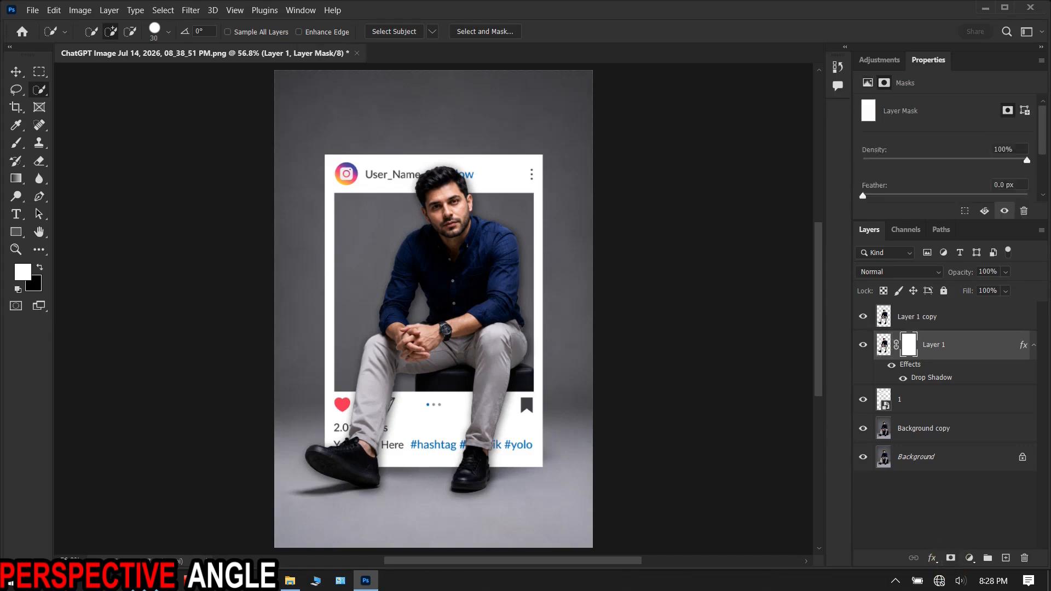
key("x")
key("b")
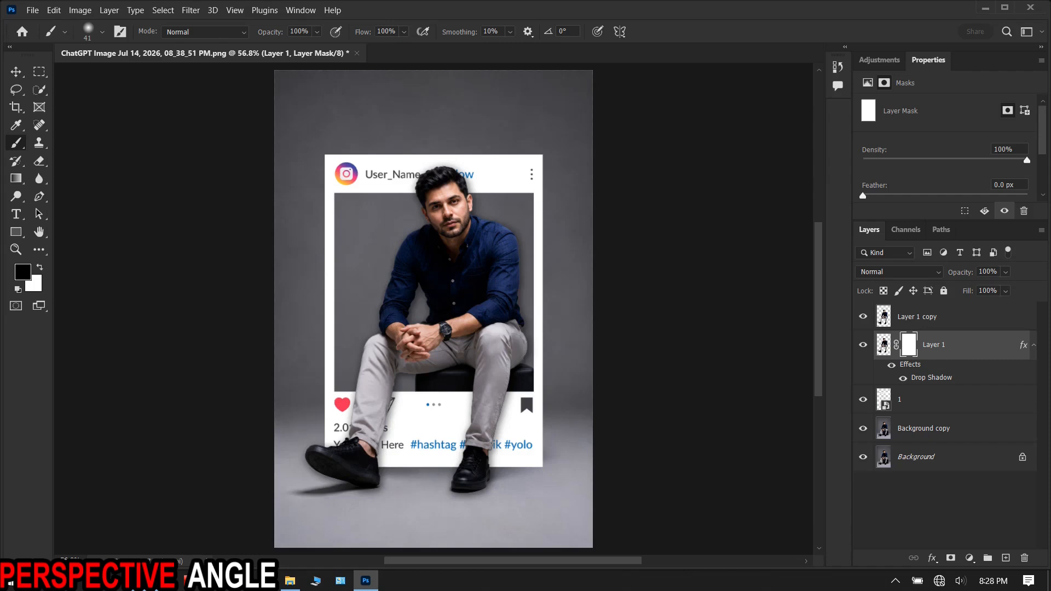
left_click(908, 343)
key("ctrl")
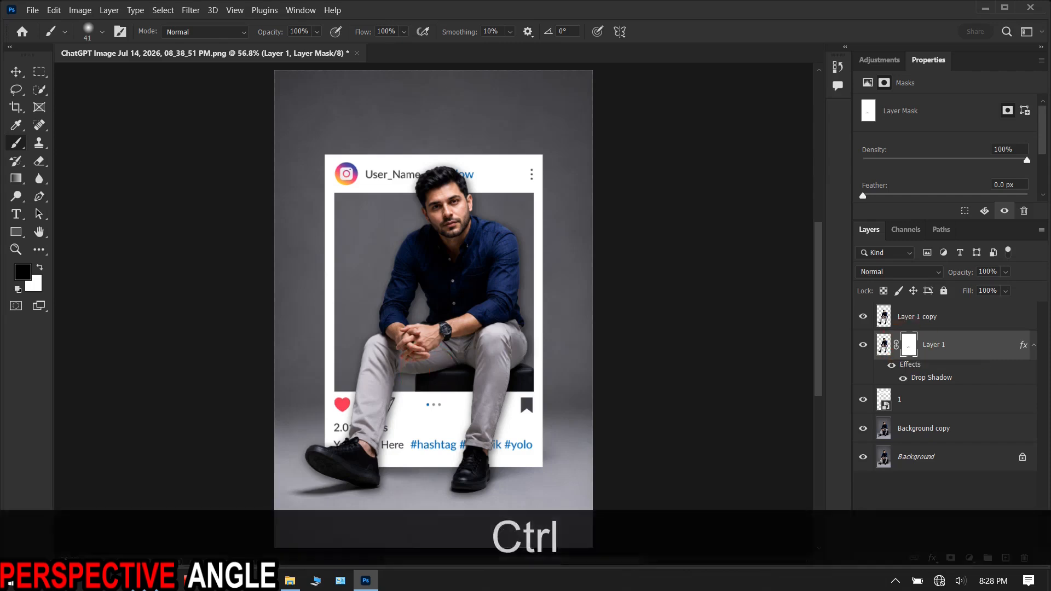
key("ctrl+Delete")
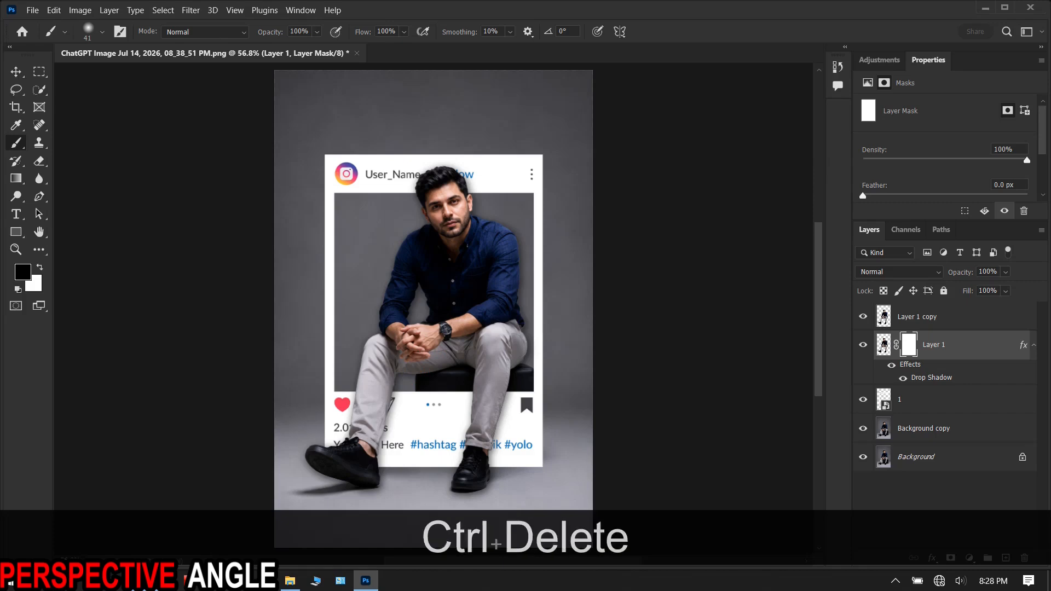
key("alt+BackSpace")
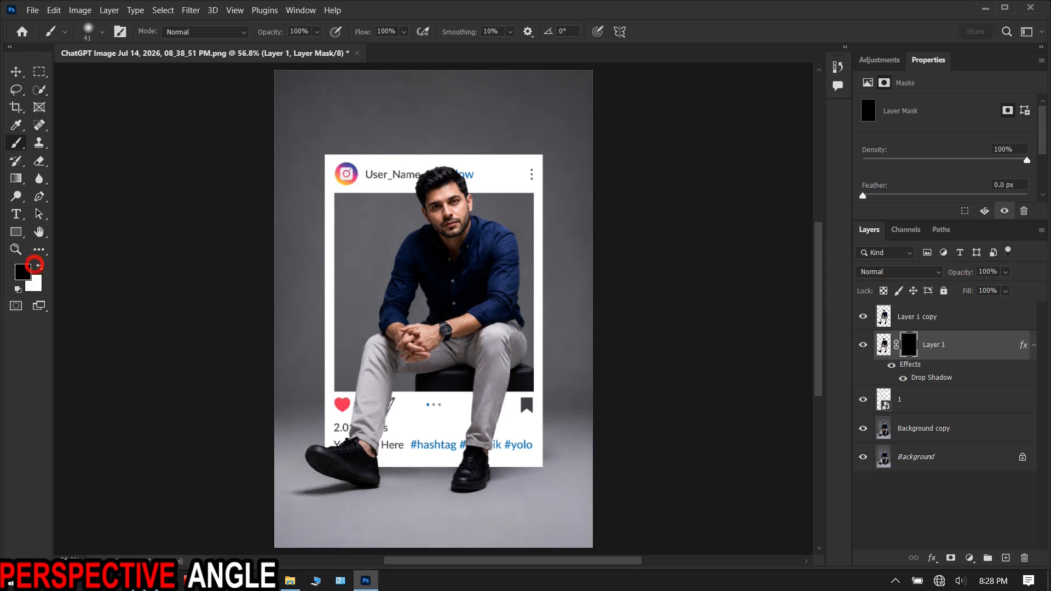
- Paint white on Layer 1's mask along both lower legs and around the head to reveal the shadow over the frame
key("x")
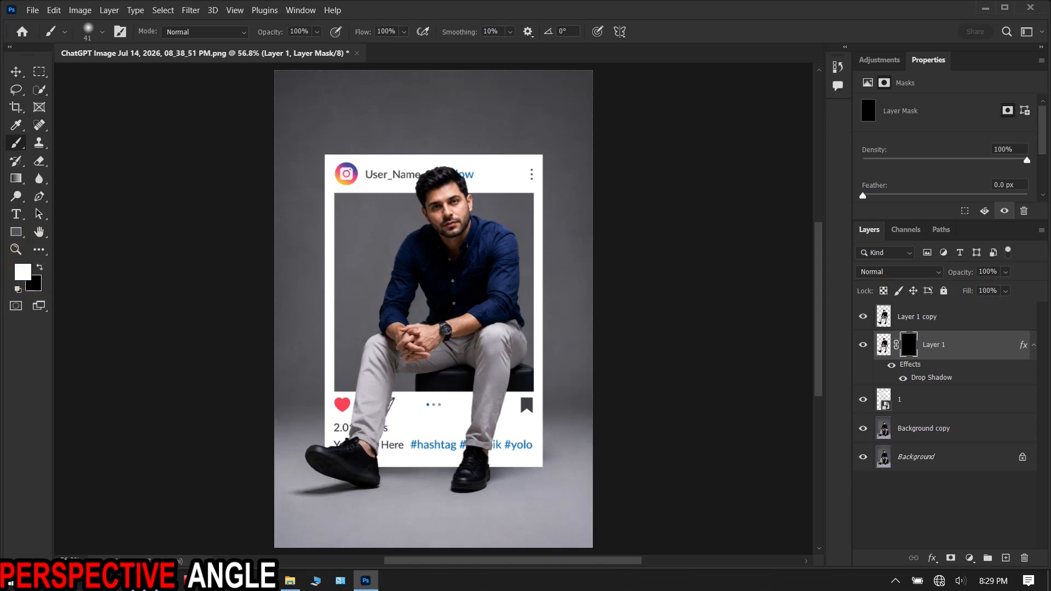
left_click_drag(395, 394, 381, 466)
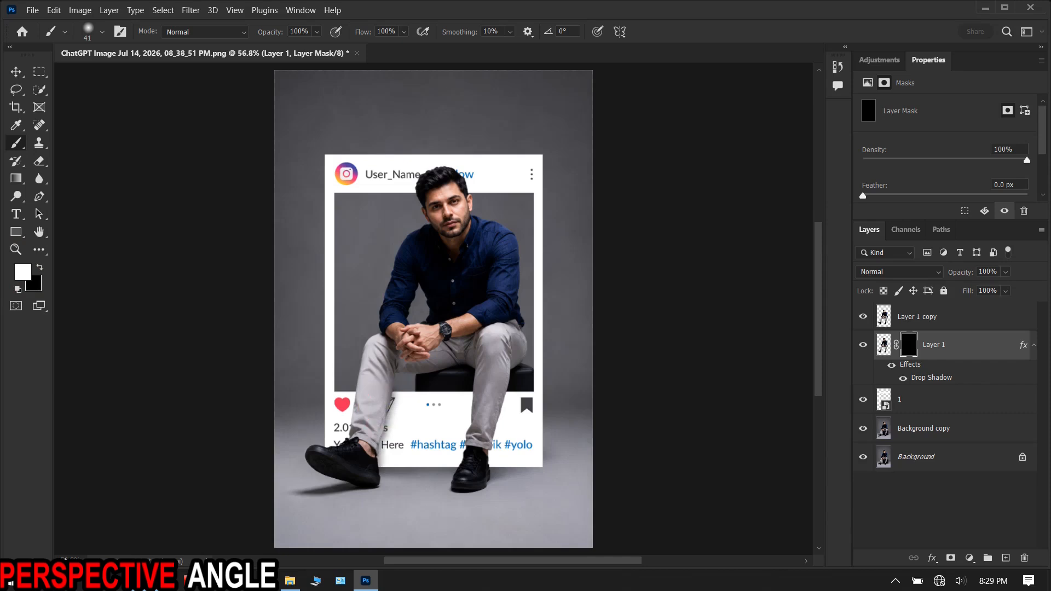
mouse_move(507, 393)
left_mouse_down()
mouse_move(492, 479)
mouse_move(488, 466)
left_mouse_up()
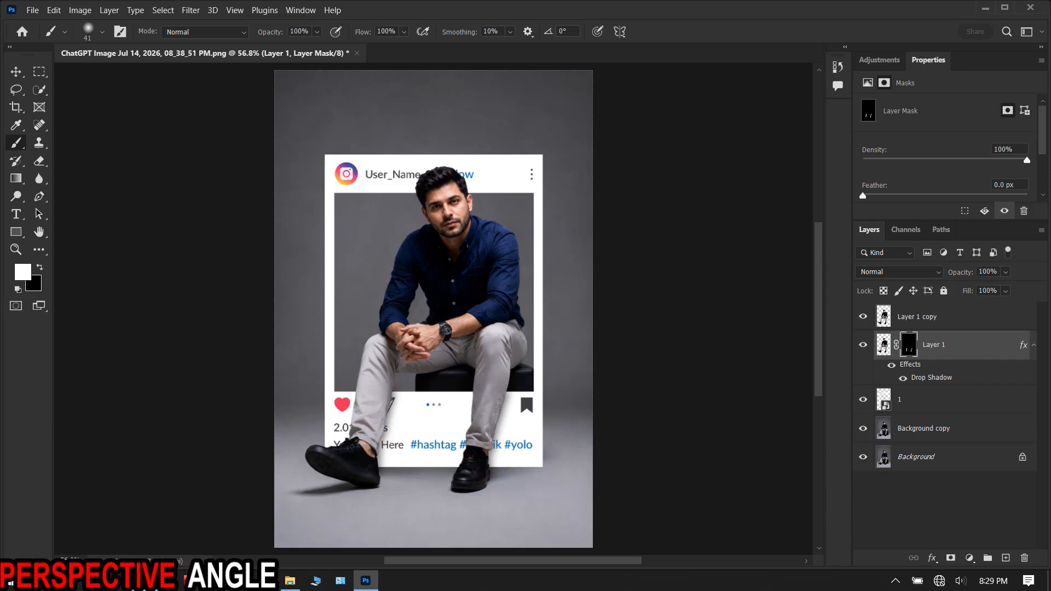
mouse_move(416, 181)
left_mouse_down()
mouse_move(444, 165)
mouse_move(472, 193)
left_mouse_up()
left_click(864, 345)
left_click(864, 345)
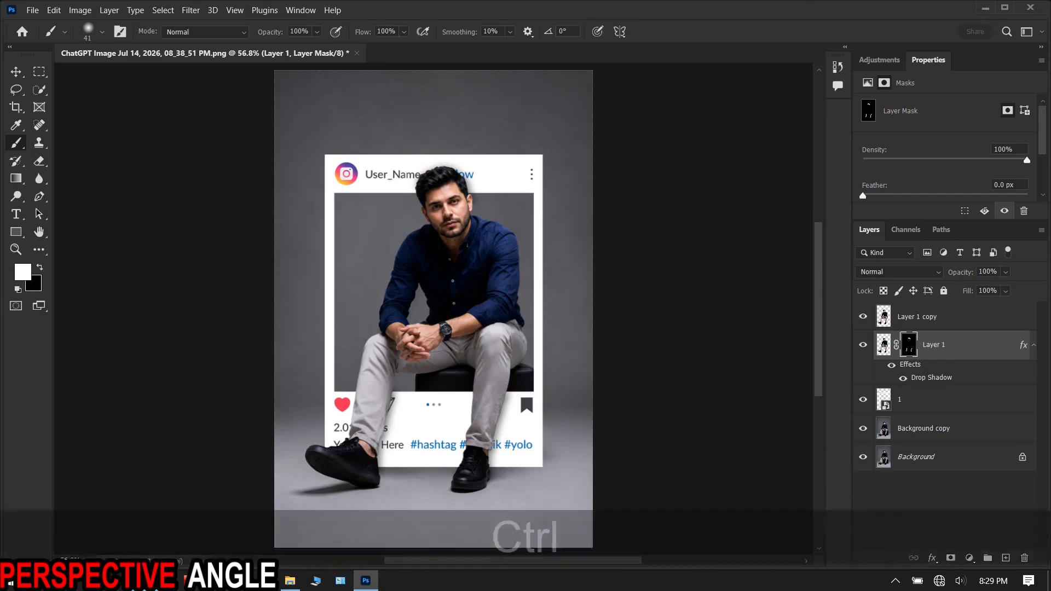
- Group Layer 1 and Layer 1 copy, leaving the group visible
left_click(944, 318, "ctrl")
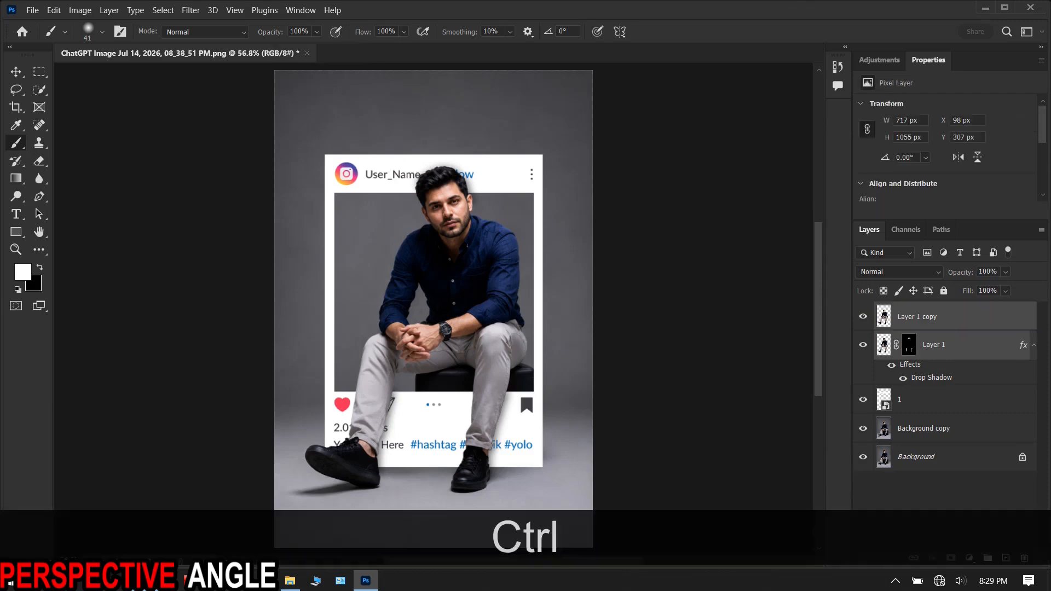
key("ctrl+g")
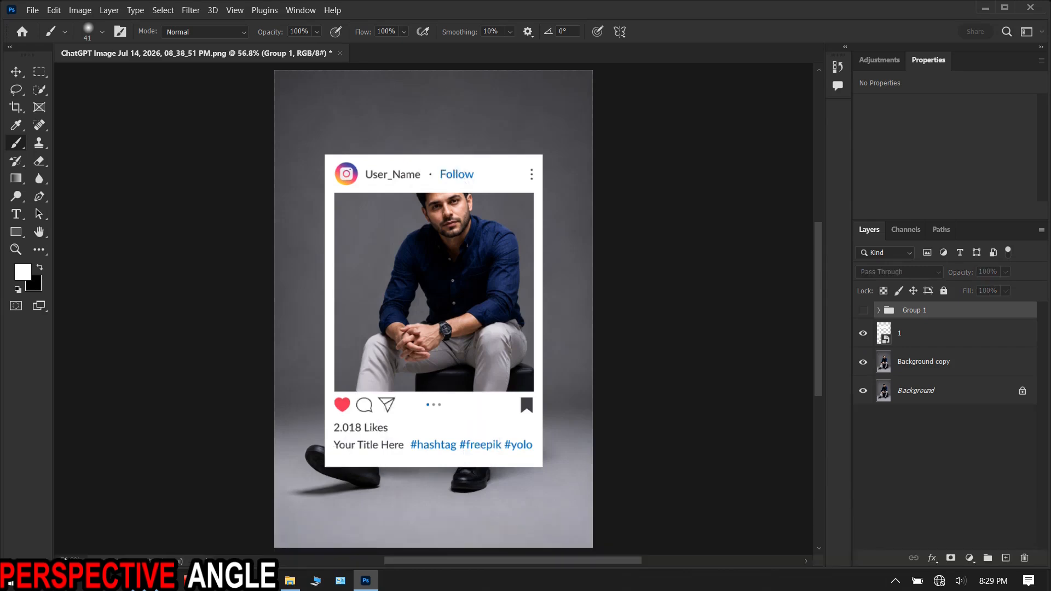
left_click(863, 310)
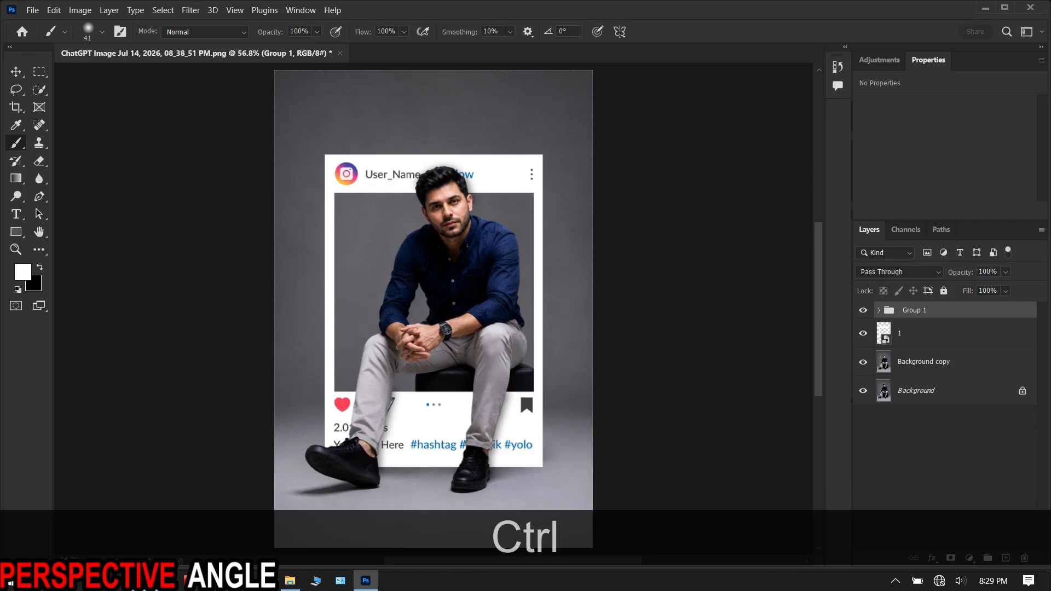
- Select Group 1 together with the frame layer and compare the image with both hidden and shown
left_click(939, 334, "ctrl")
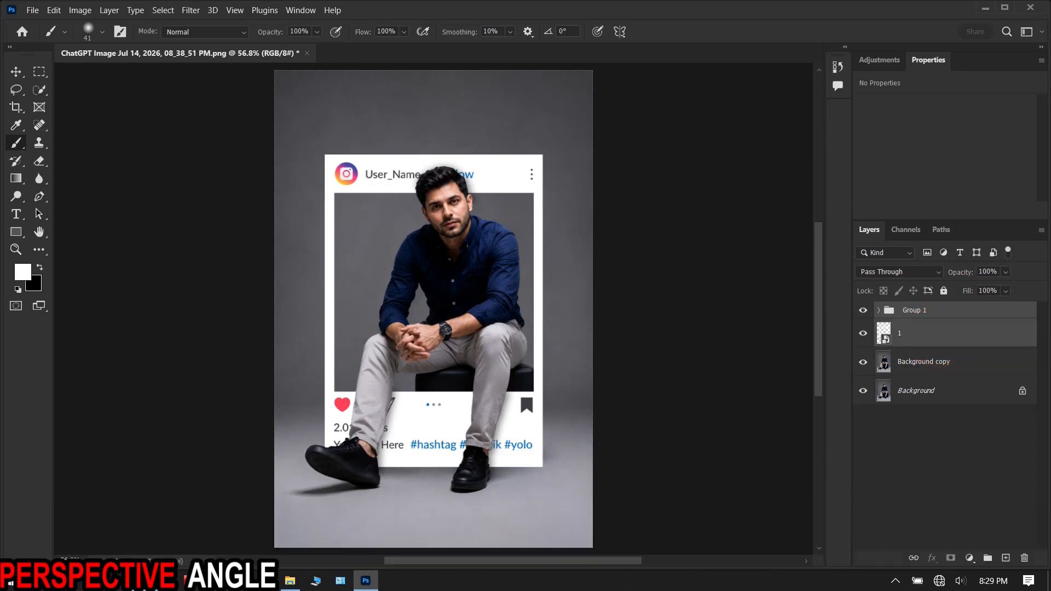
left_click(863, 310)
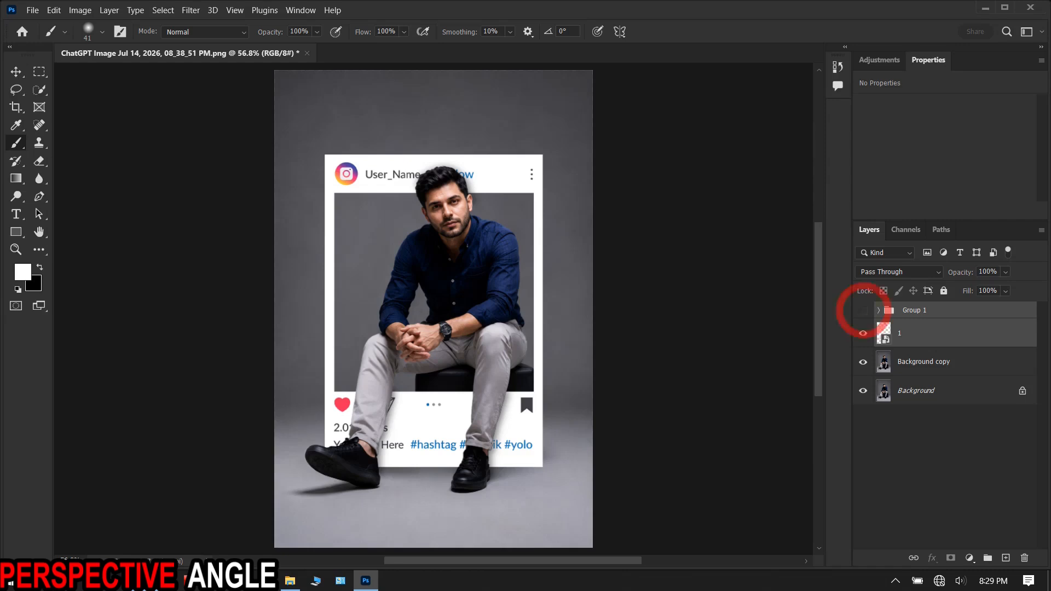
left_click(863, 333)
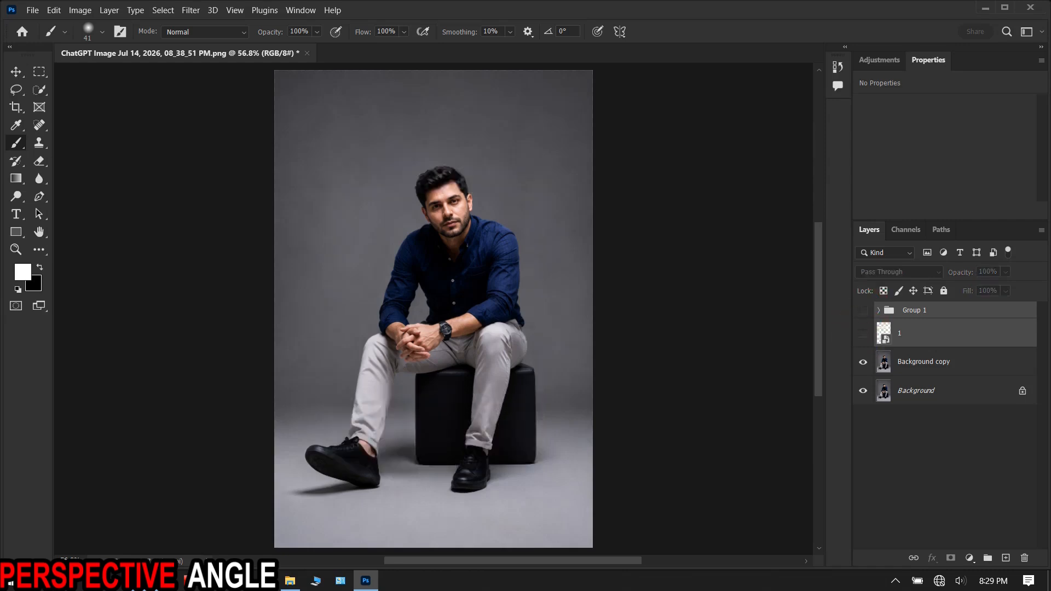
left_click(863, 333)
left_click(864, 310)
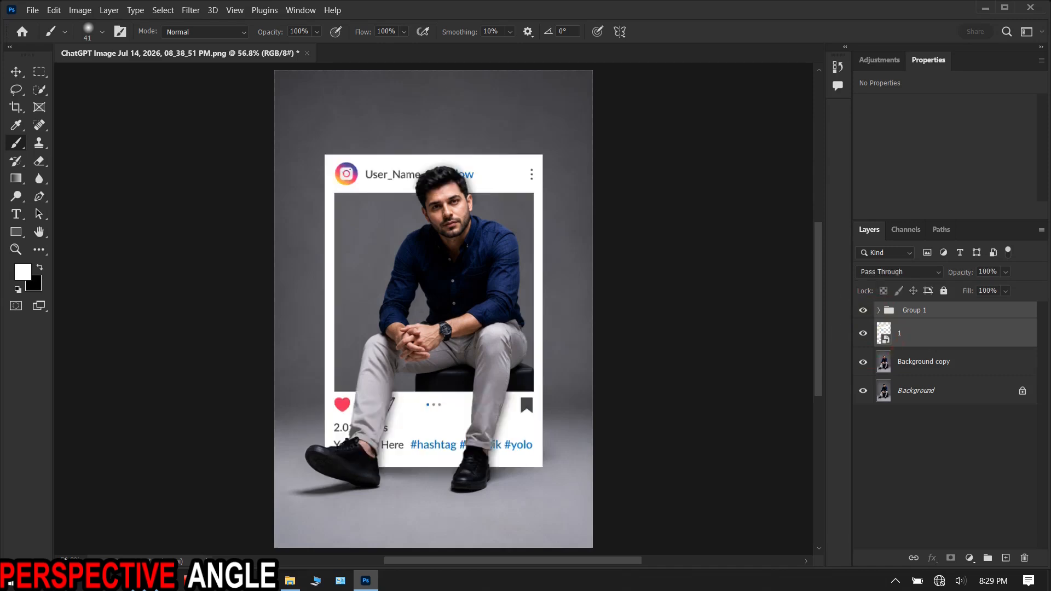